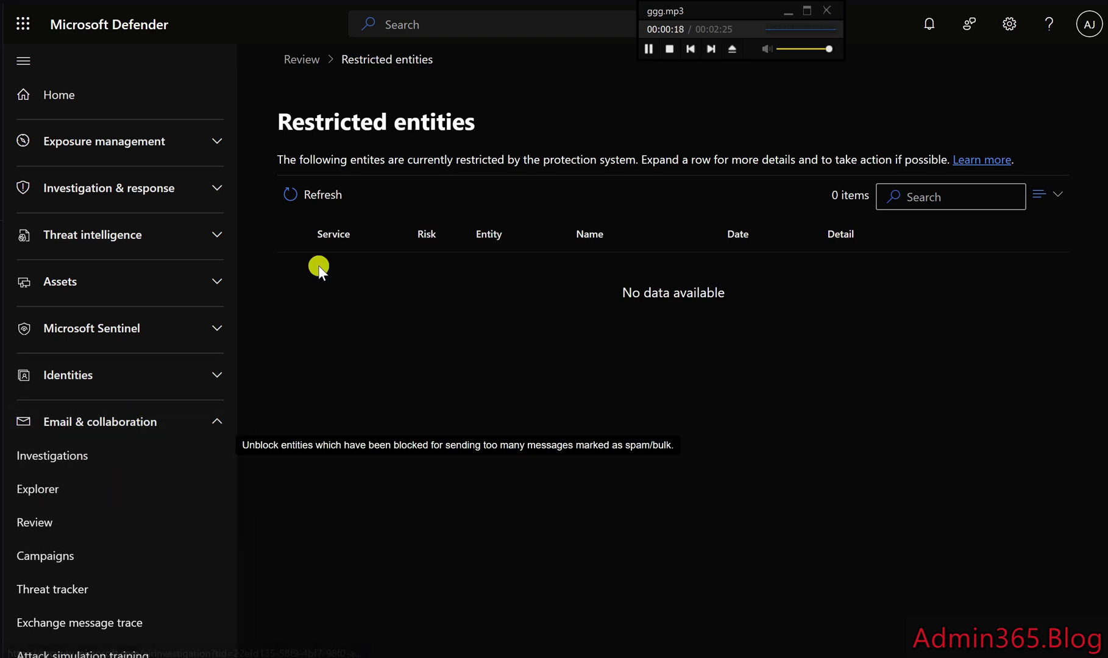
- Go to the Review page under Email & collaboration in Microsoft Defender
left_click(821, 50)
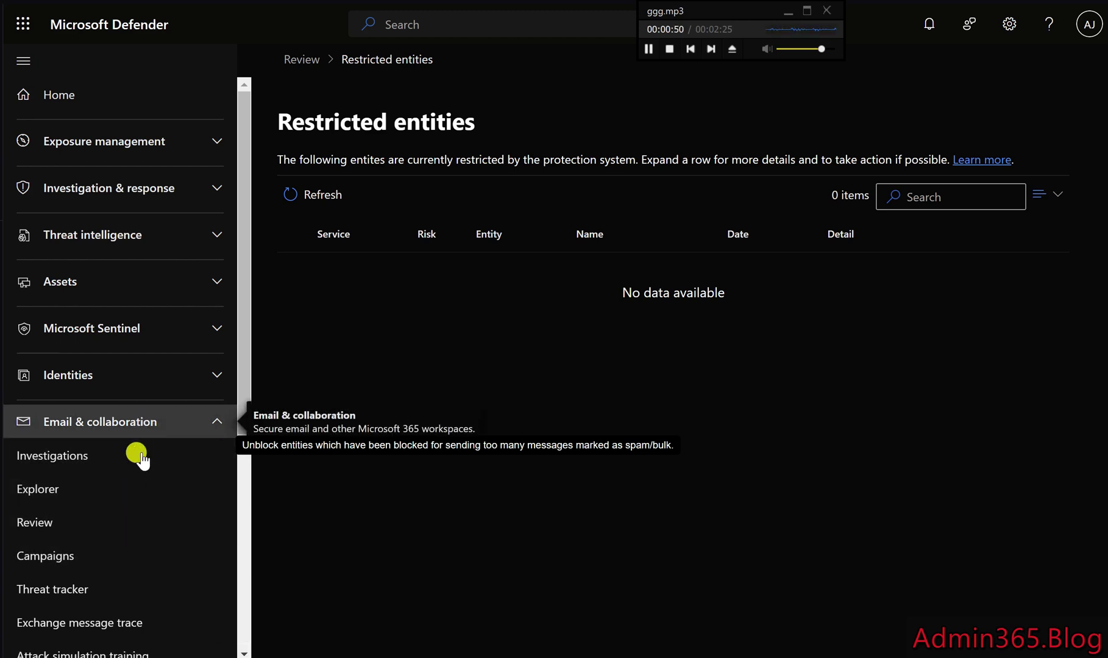
left_click(118, 517)
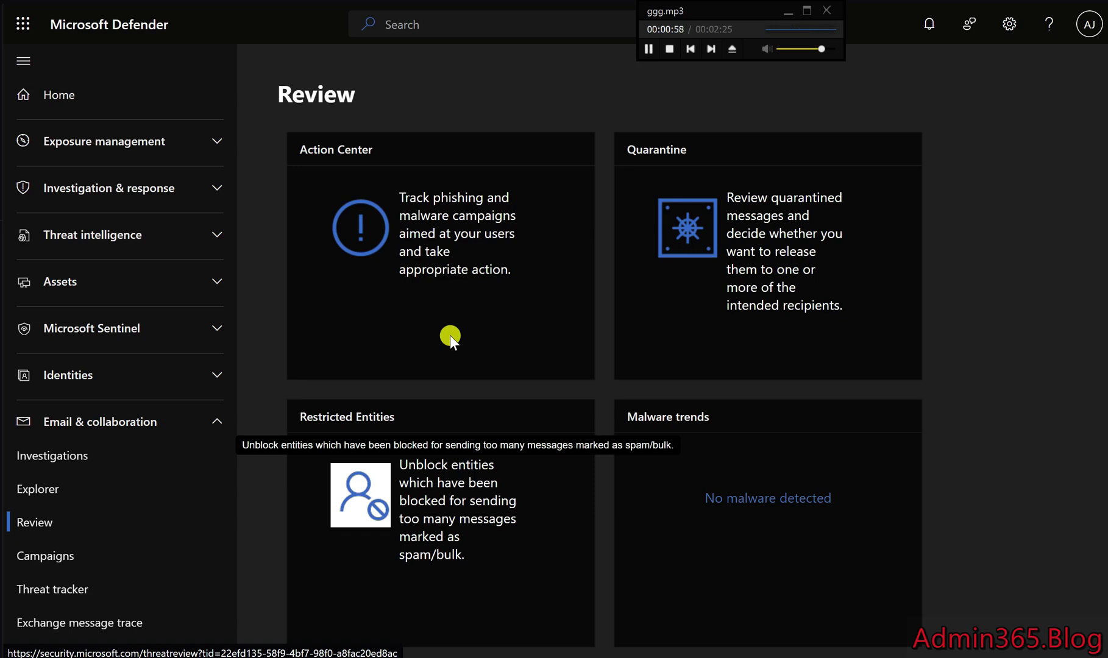
- Show the Restricted entities list (0 items) and focus its search box
left_click(439, 520)
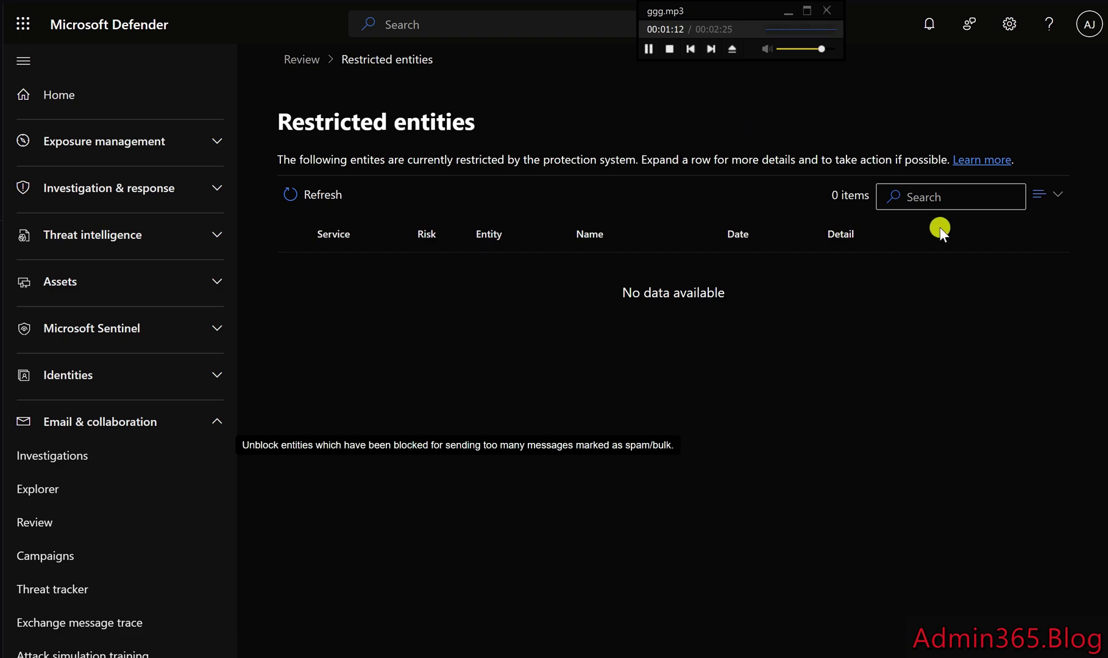
left_click(916, 192)
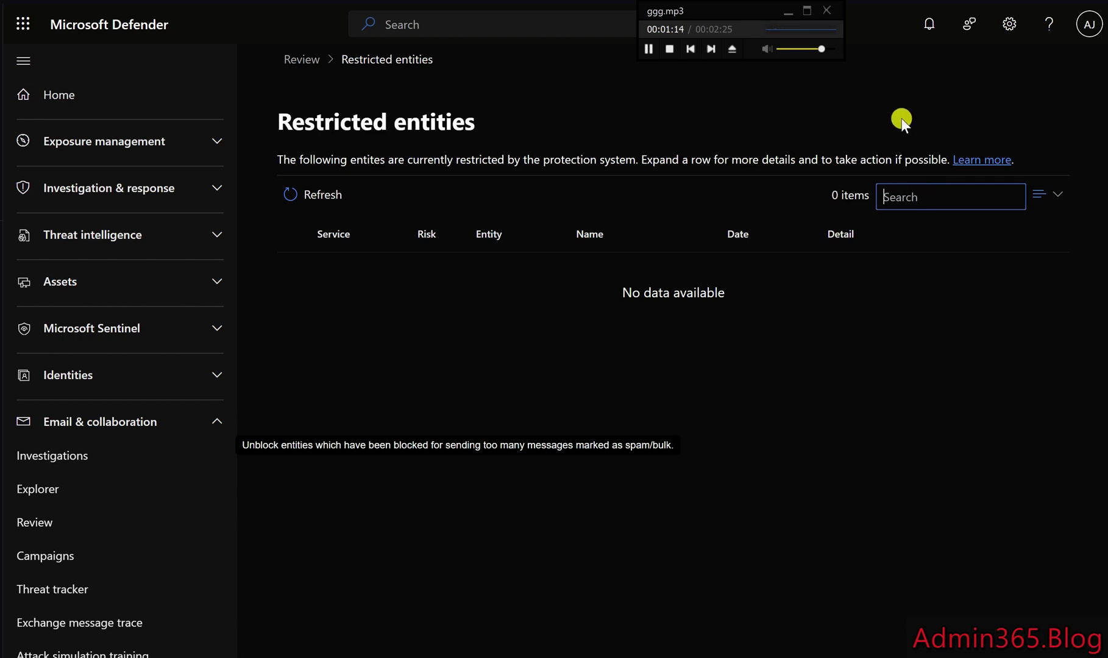